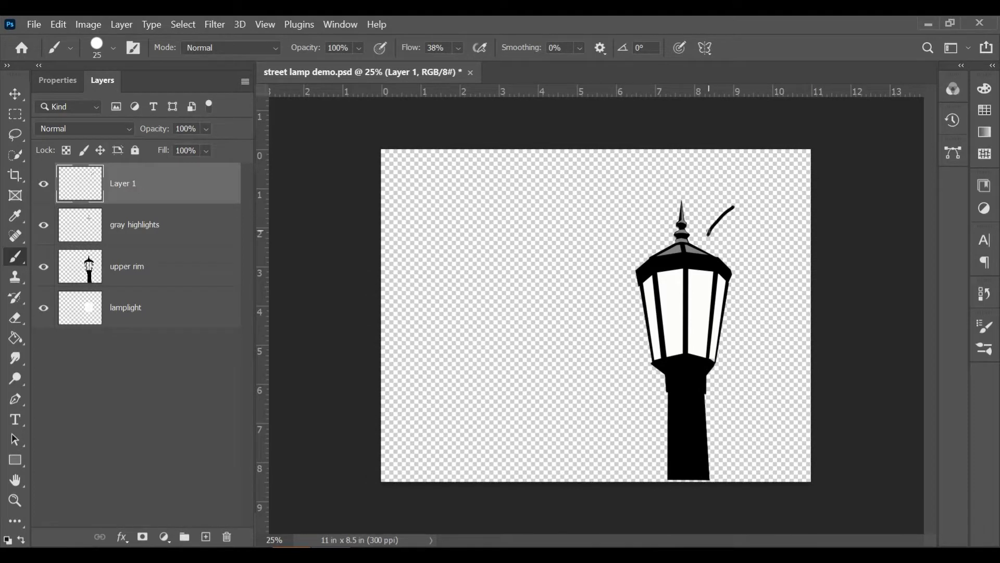
Step: Paint a test brush stroke on Layer 1
left_click_drag(725, 175, 726, 190)
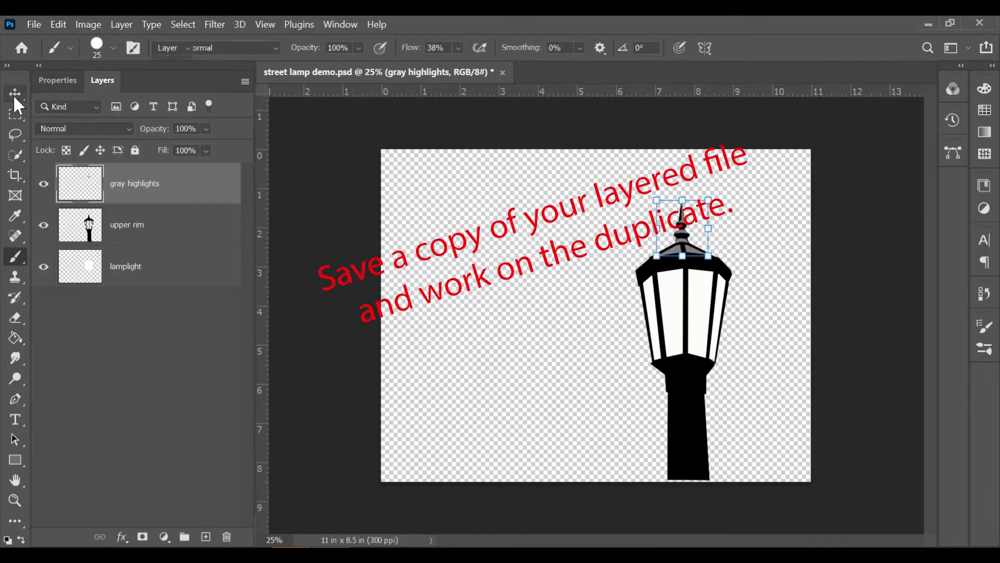
Step: Move the upper rim and gray highlights layers together to the canvas's left side
left_click(15, 94)
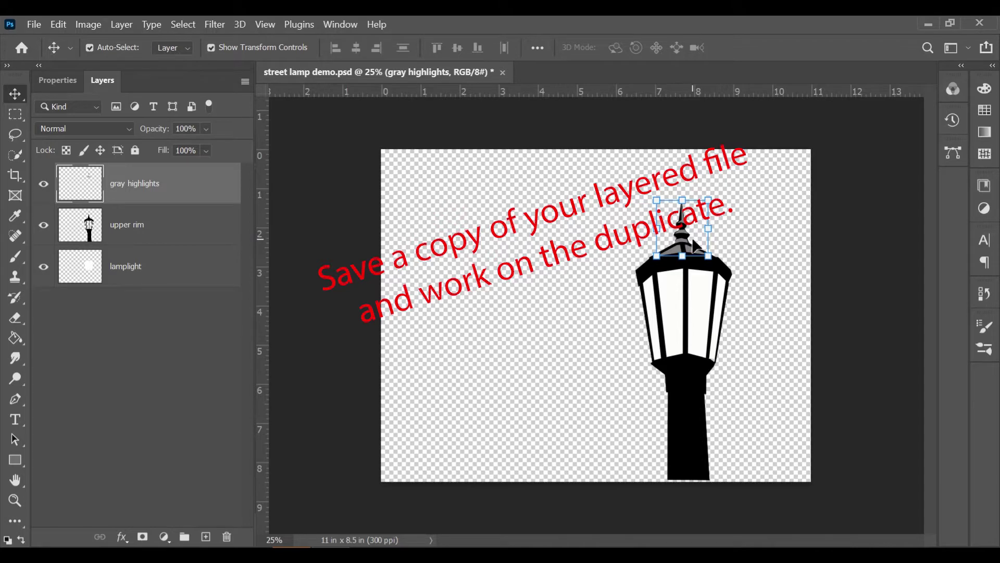
left_click_drag(693, 245, 625, 229)
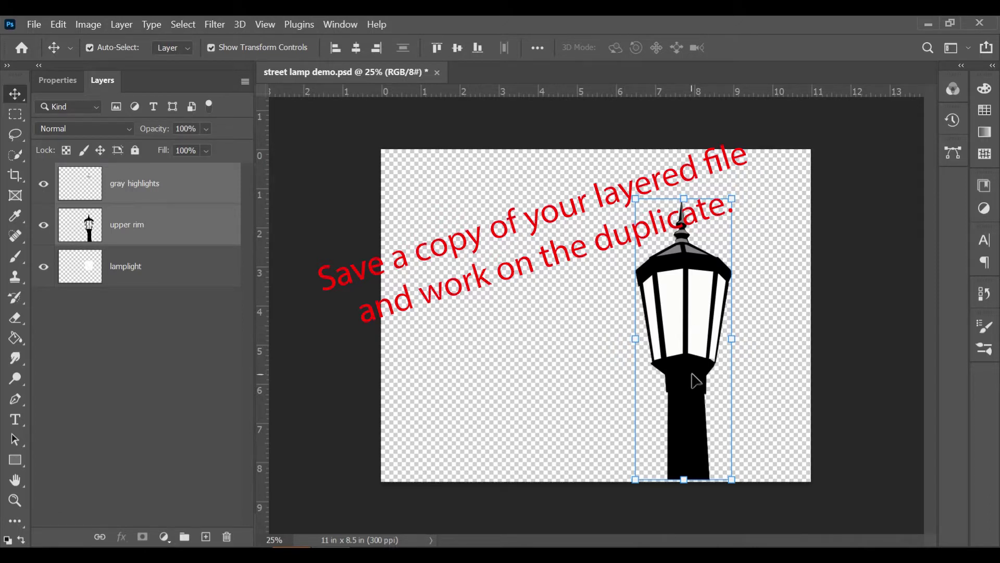
left_click_drag(691, 383, 470, 361)
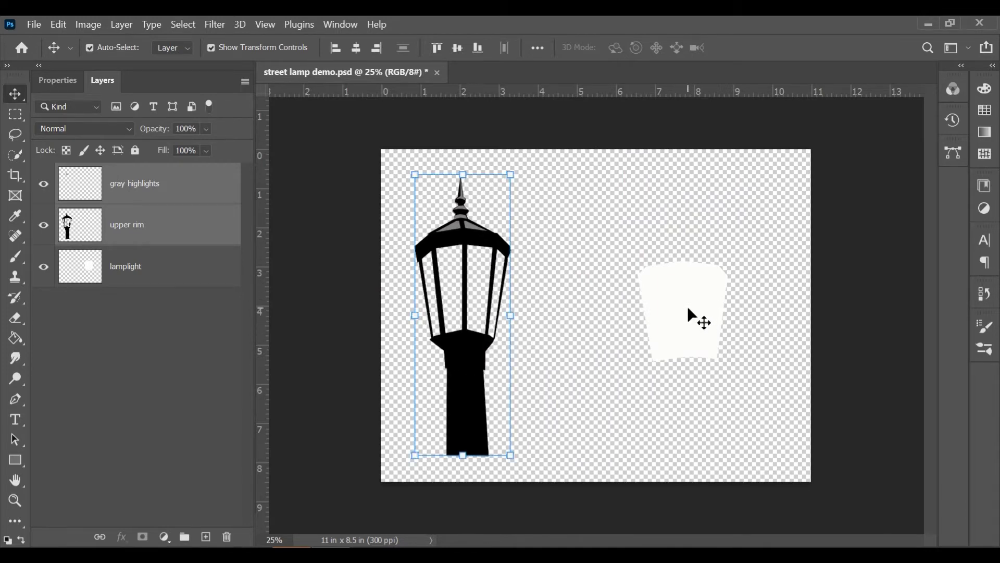
Step: Move the white lamplight shape lower on the canvas, then select the upper rim layer
left_click_drag(695, 299, 604, 390)
left_click(86, 192)
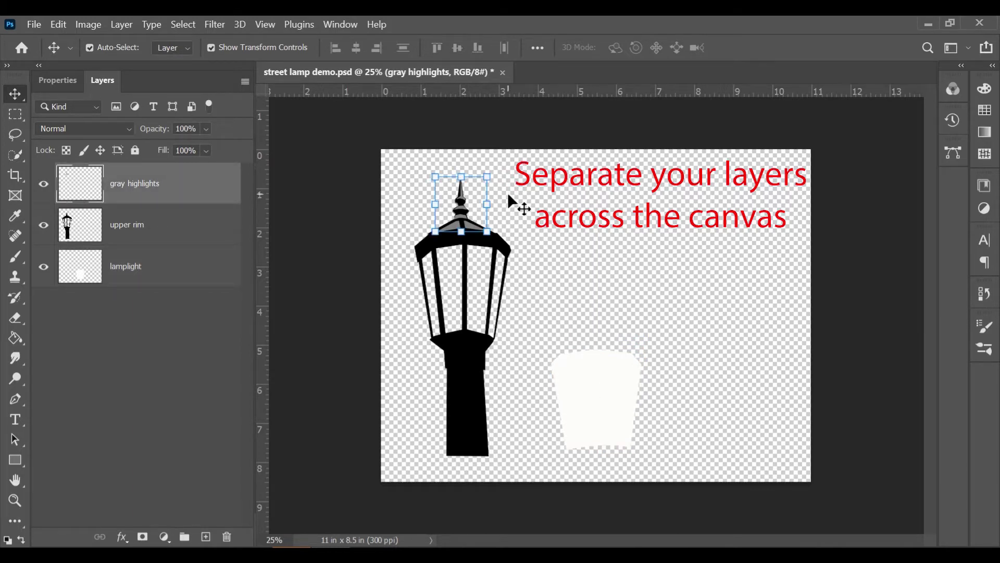
left_click_drag(477, 189, 508, 180)
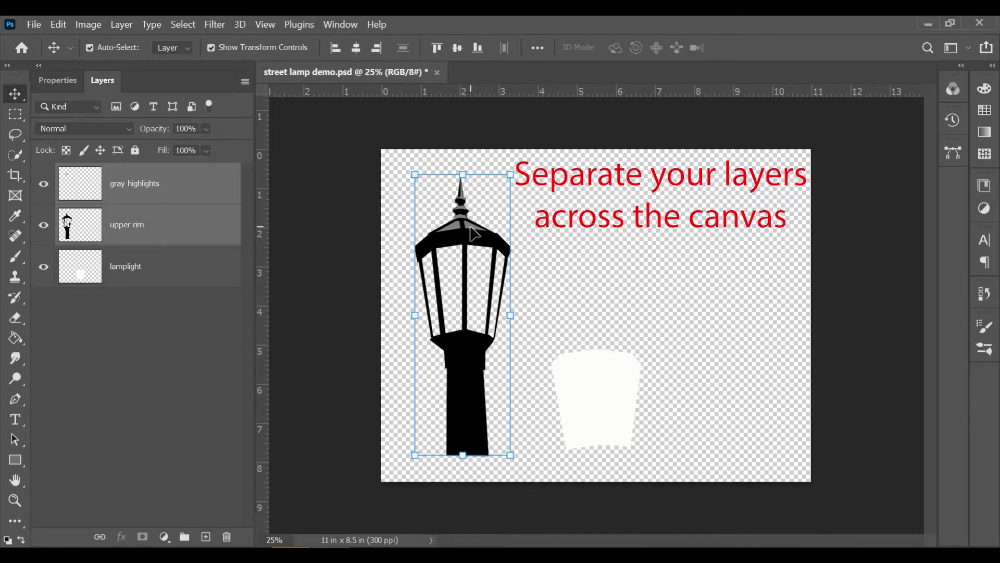
left_click(199, 191)
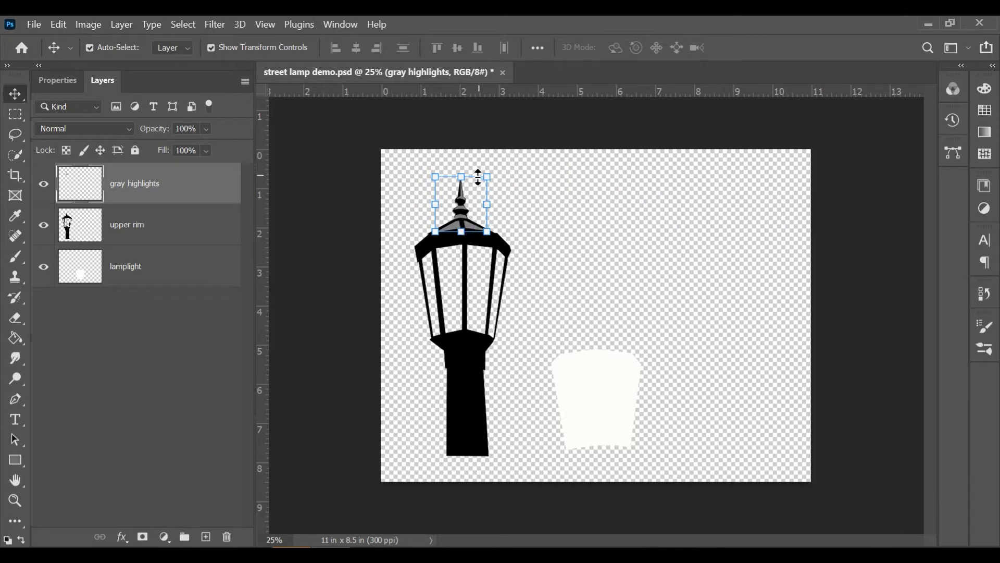
left_click(470, 191)
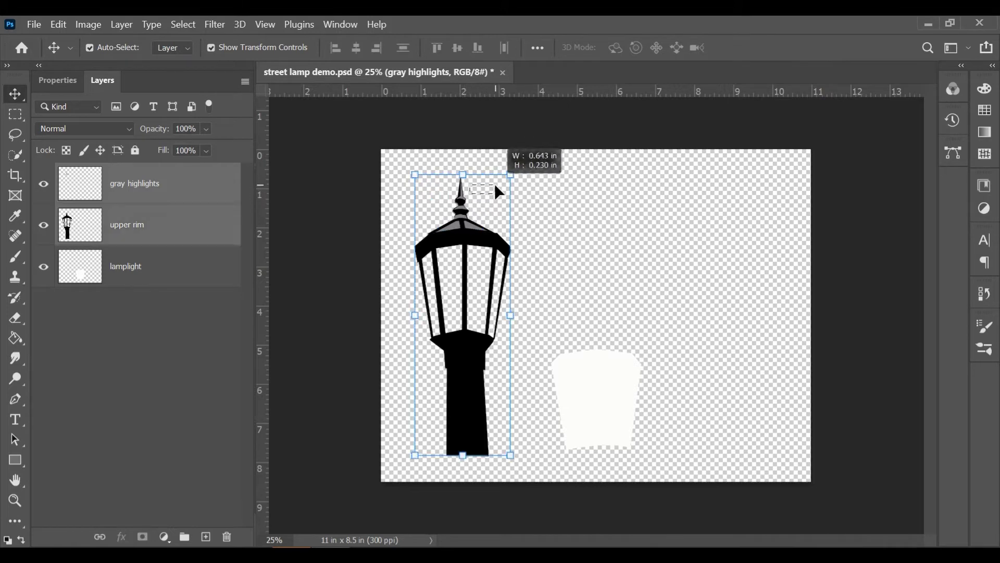
Step: Move the gray highlights to the top centre while the upper rim is temporarily hidden
key("ctrl+t")
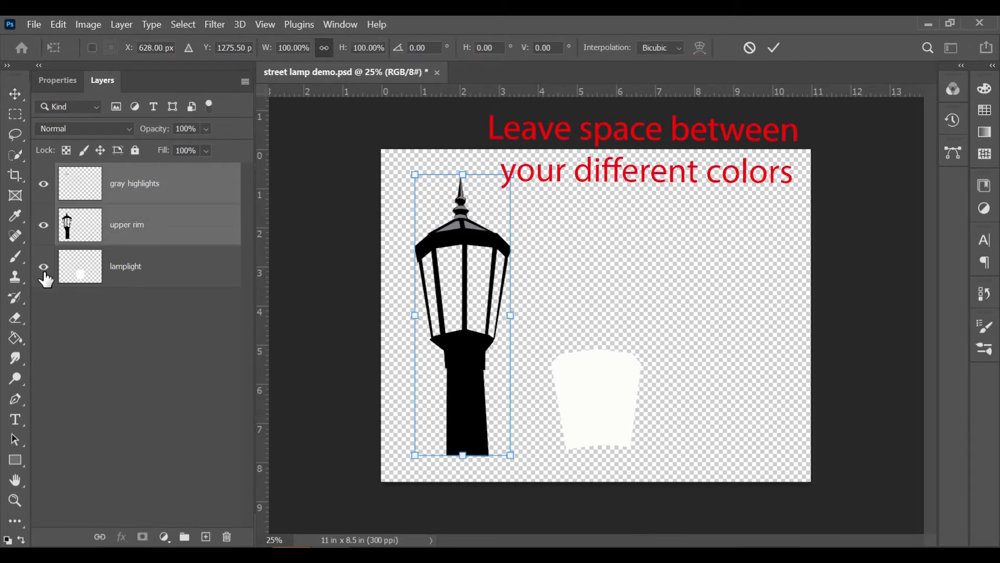
left_click(44, 227)
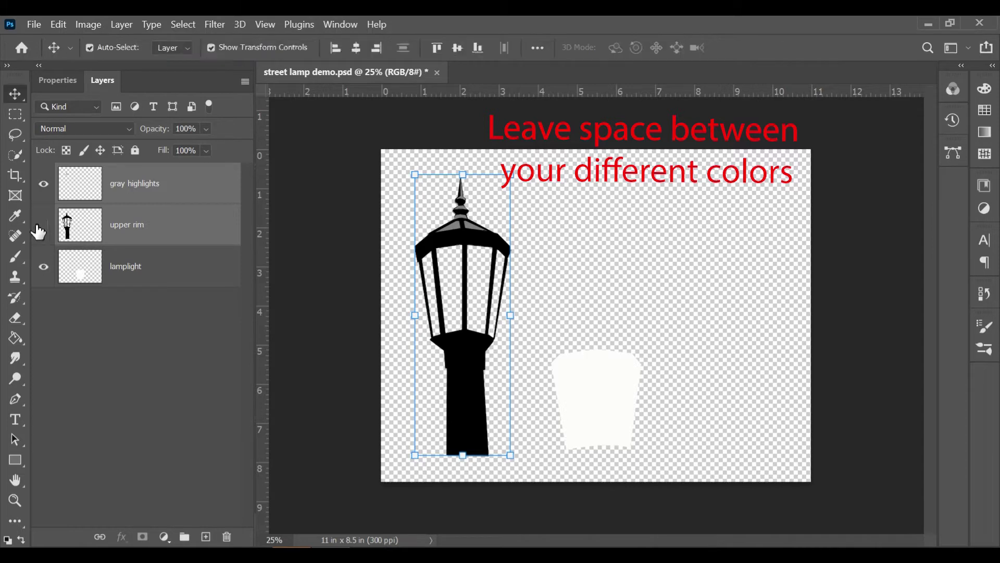
left_click(509, 212)
left_click(476, 223)
left_click_drag(457, 222, 592, 273)
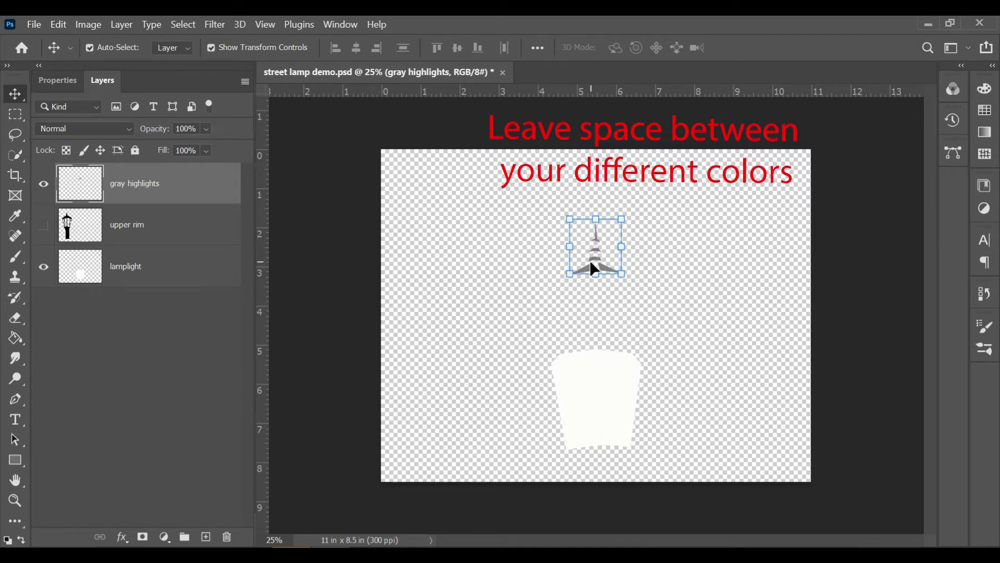
left_click(44, 225)
left_click(15, 113)
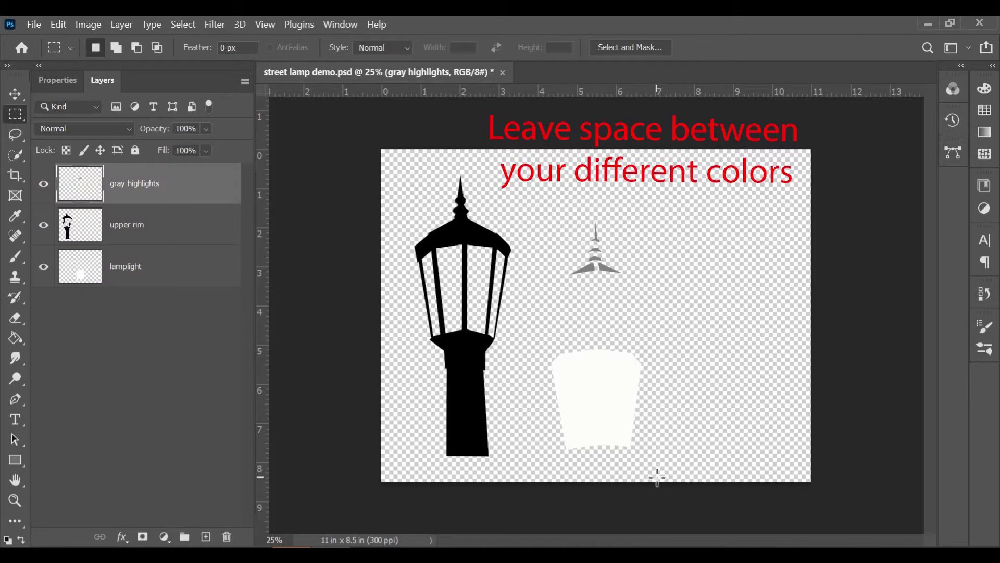
Step: Crop the canvas around the three pieces to 6.533 x 8 in and select all three layers
left_click_drag(657, 478, 404, 167)
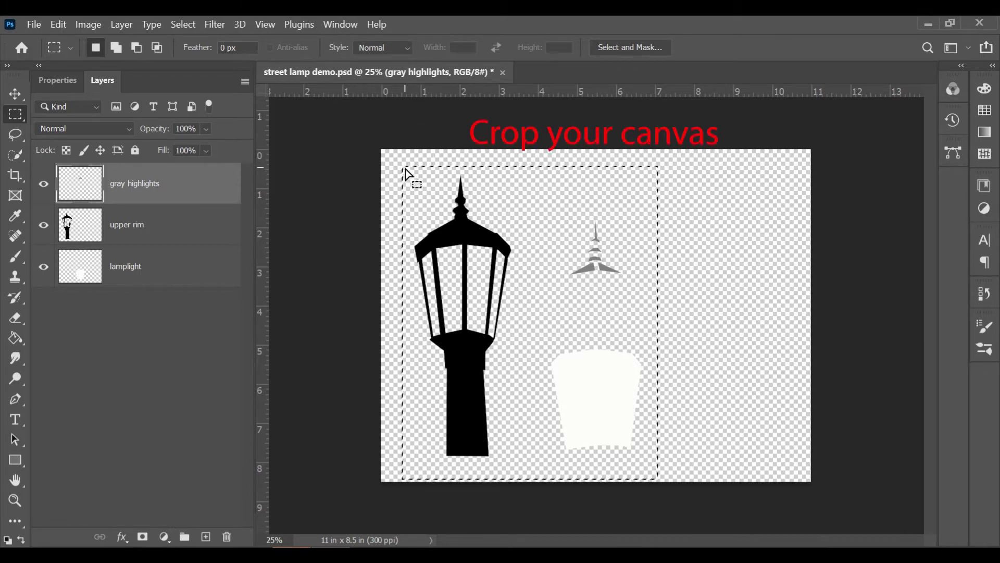
left_click(86, 24)
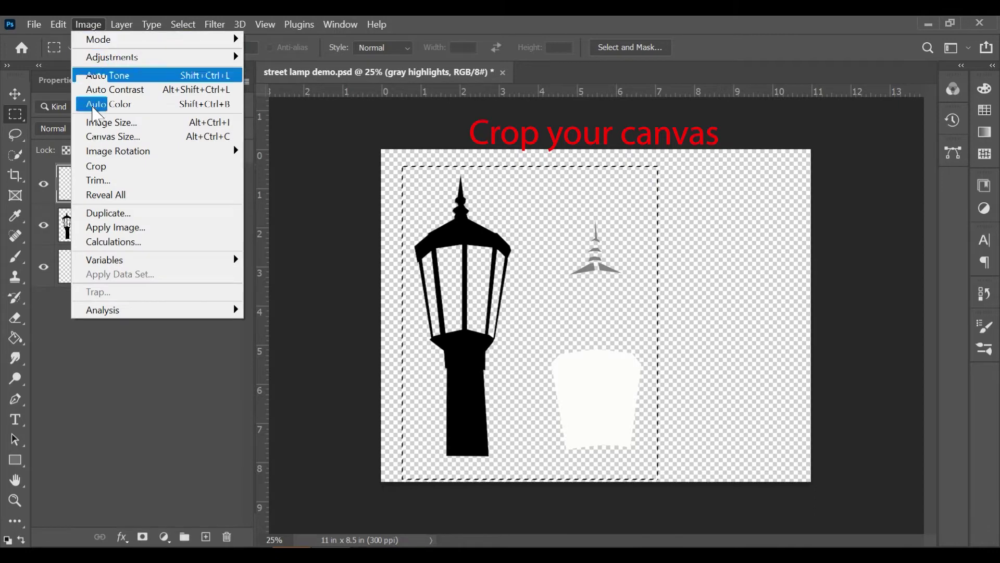
left_click(102, 167)
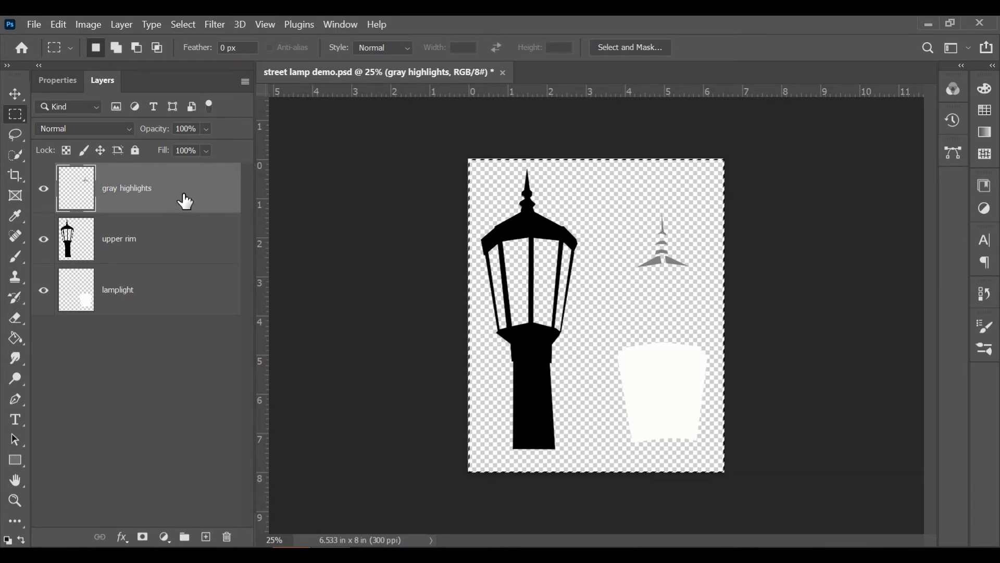
left_click(192, 294, "shift")
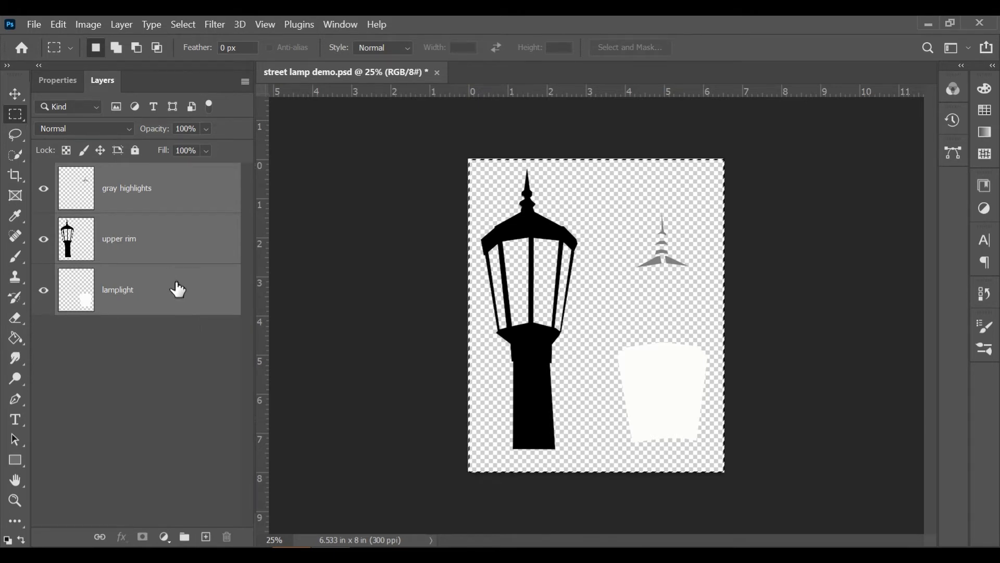
Step: Merge the three layers into one and save a copy under a different file type
right_click(188, 305)
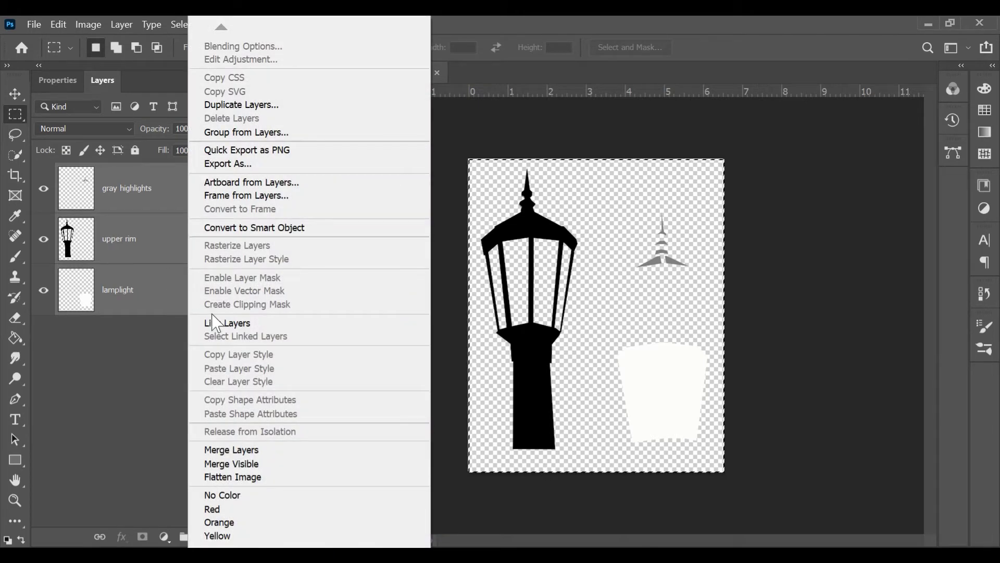
left_click(240, 451)
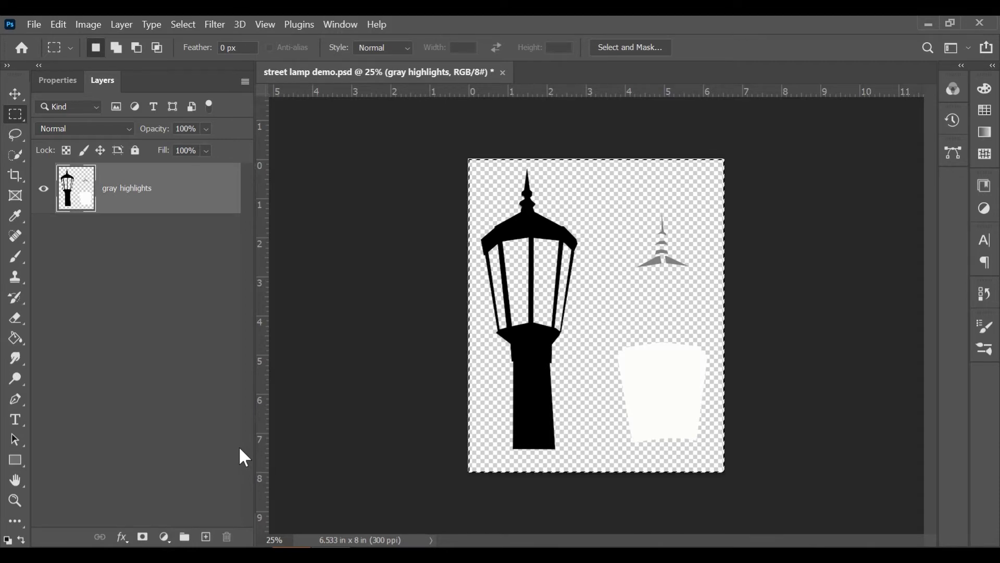
left_click(34, 24)
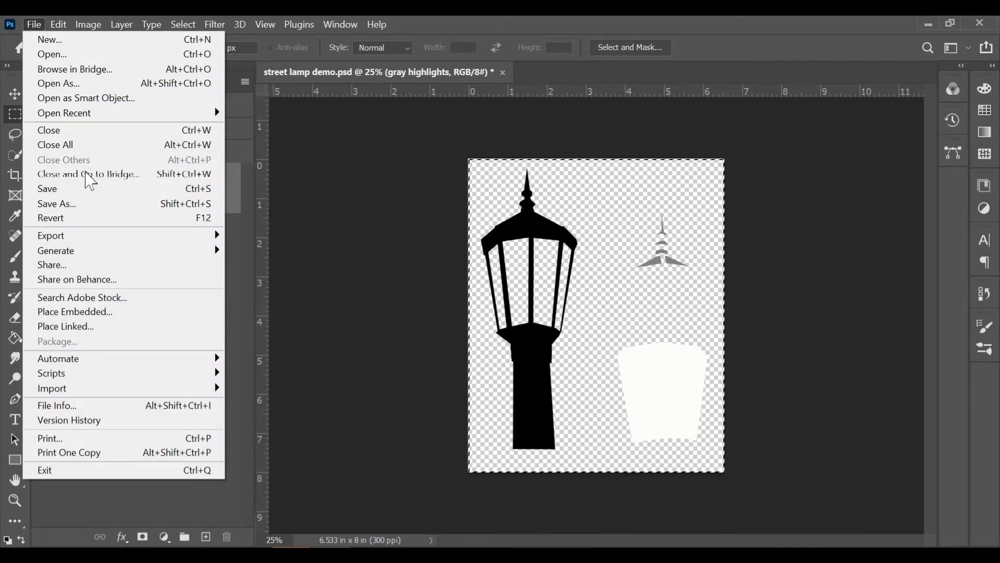
left_click(93, 205)
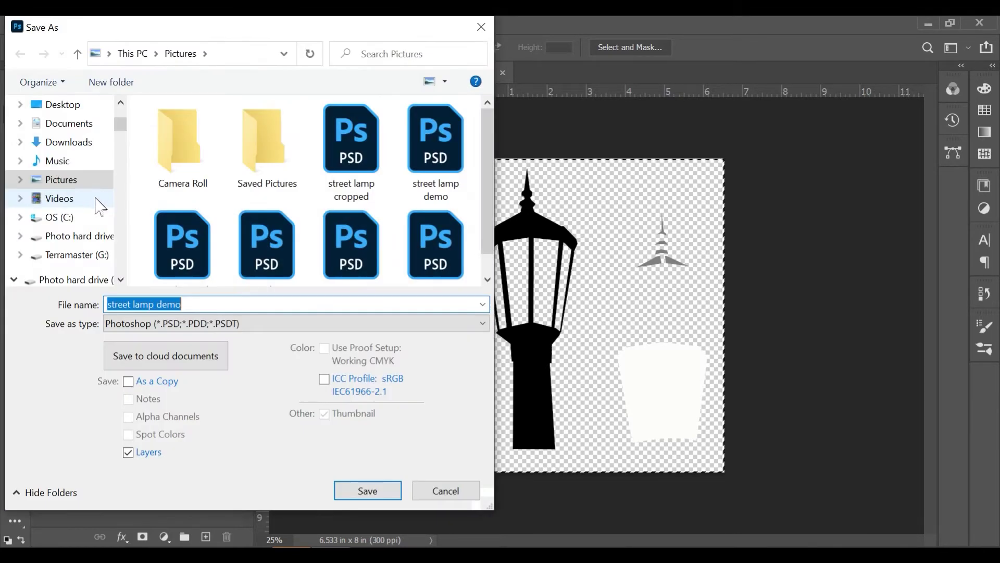
left_click(279, 325)
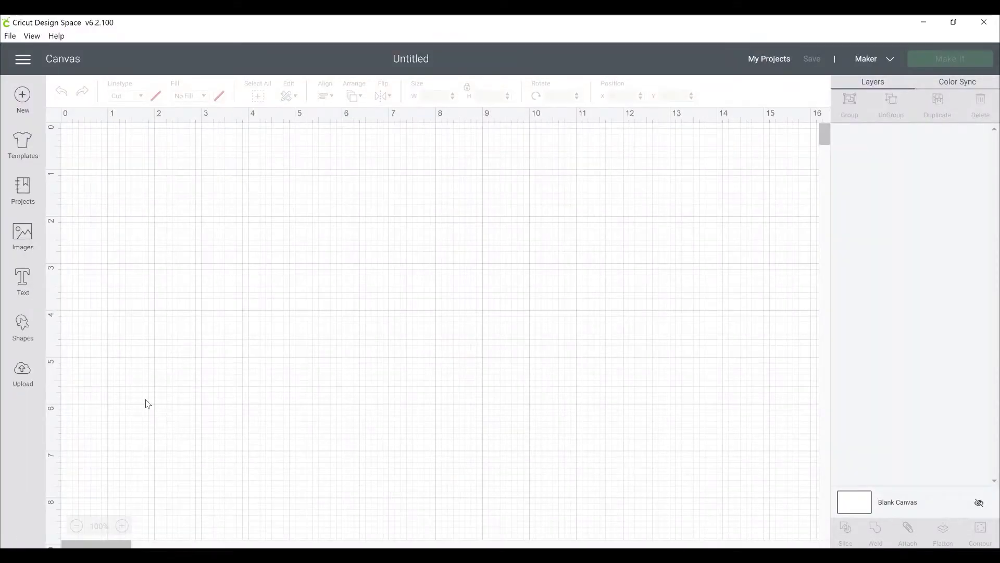
left_click(23, 378)
left_click(23, 374)
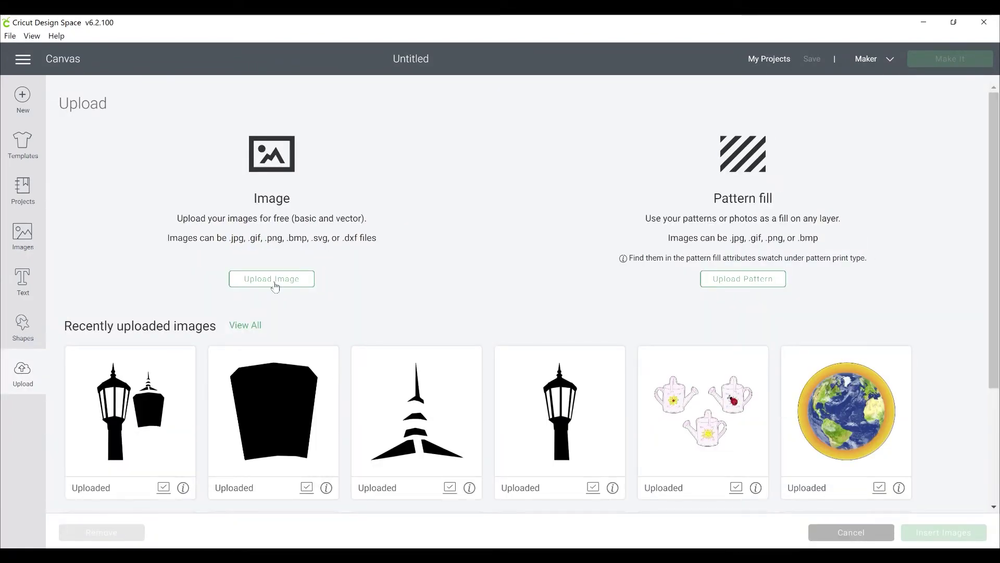
Step: Upload the street lamp image as a Complex image and zoom out to view the whole lamp
left_click(273, 281)
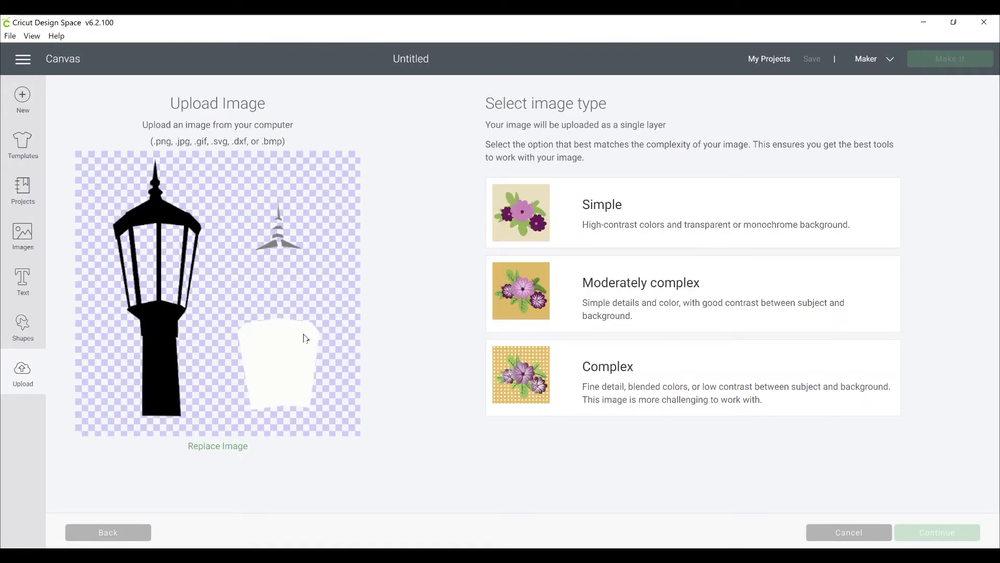
left_click(635, 370)
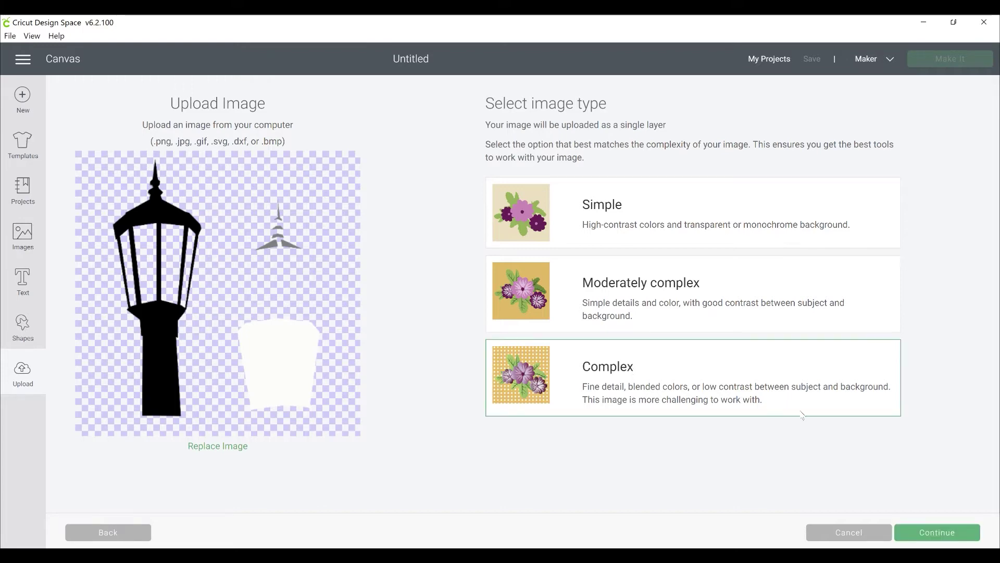
left_click(933, 537)
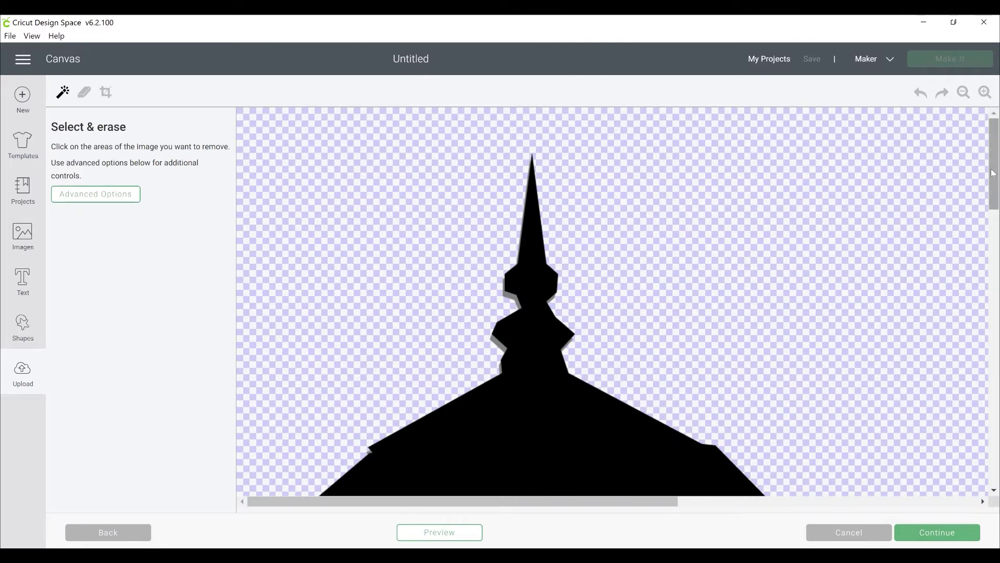
left_click_drag(995, 174, 995, 214)
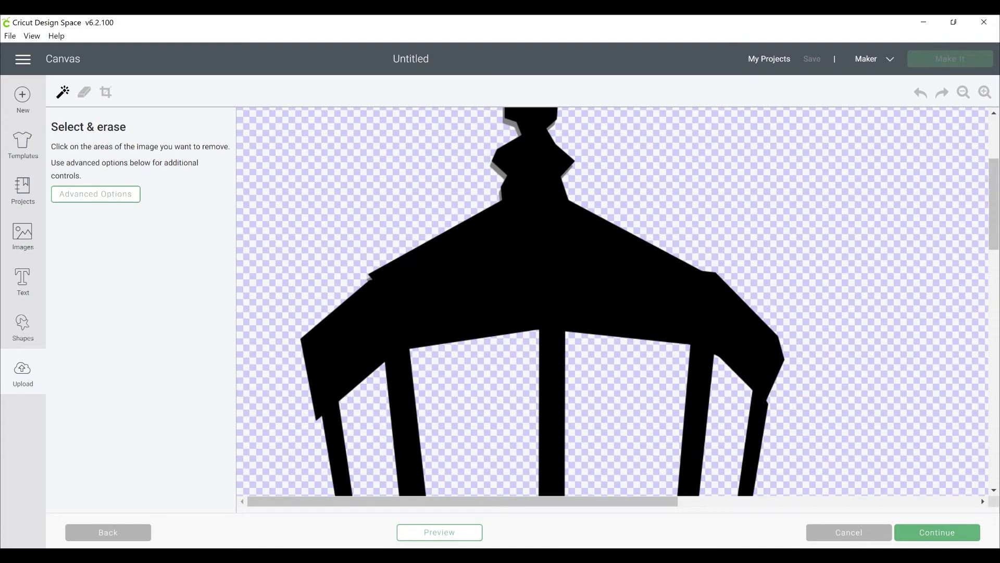
left_click(963, 93)
left_click(964, 92)
left_click(963, 92)
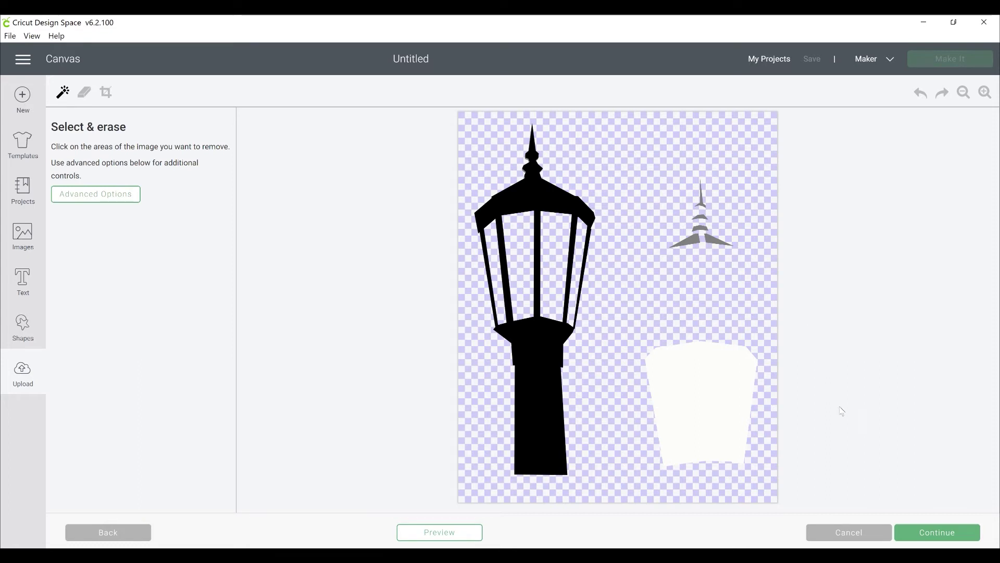
Step: Save the upload as a Cut image named 'street lamp demo' and add it to the canvas
left_click(936, 533)
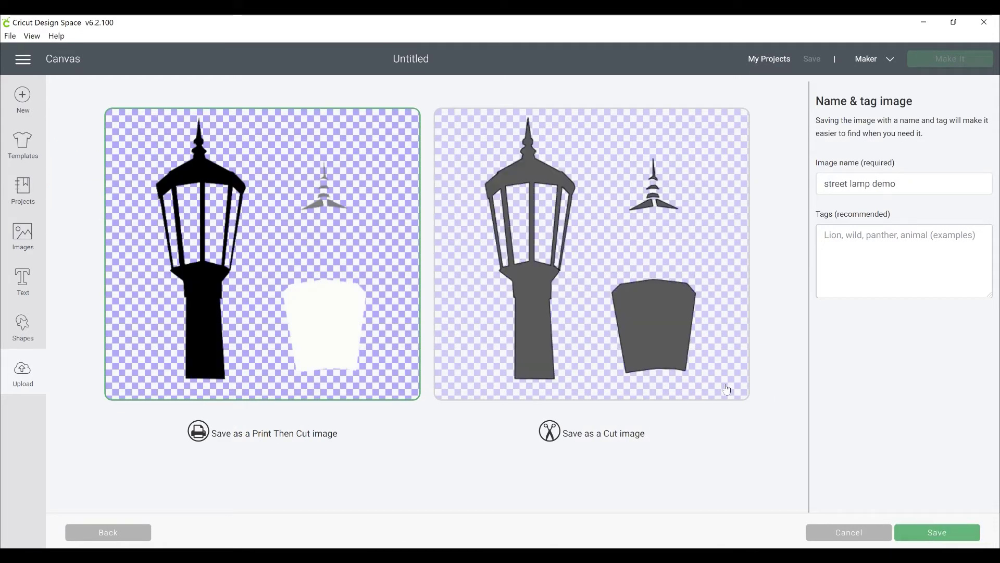
left_click(601, 337)
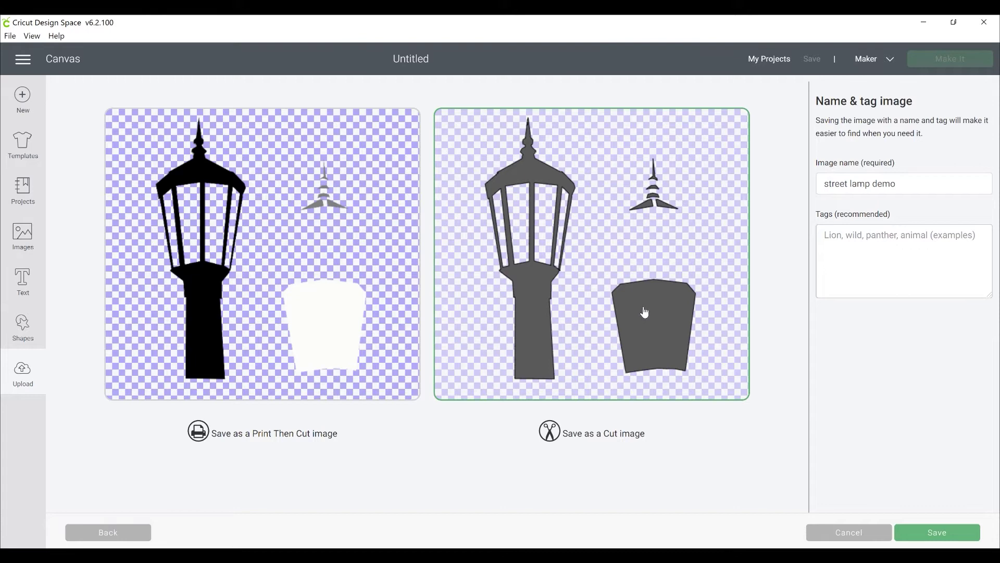
left_click(935, 538)
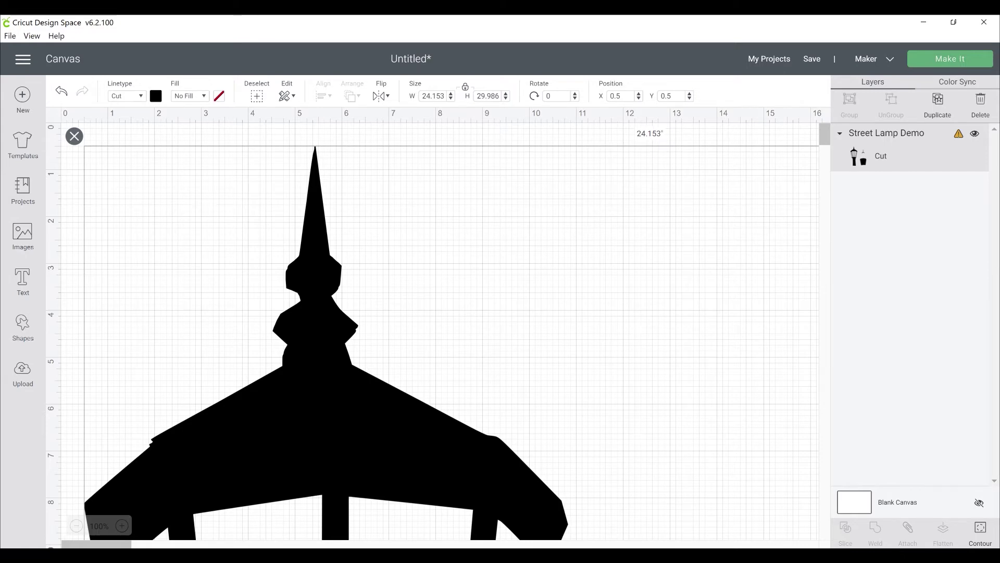
Step: Resize Street Lamp Demo to 7 inches tall, making it 5.638 x 7 in
left_click(487, 96)
key("Return")
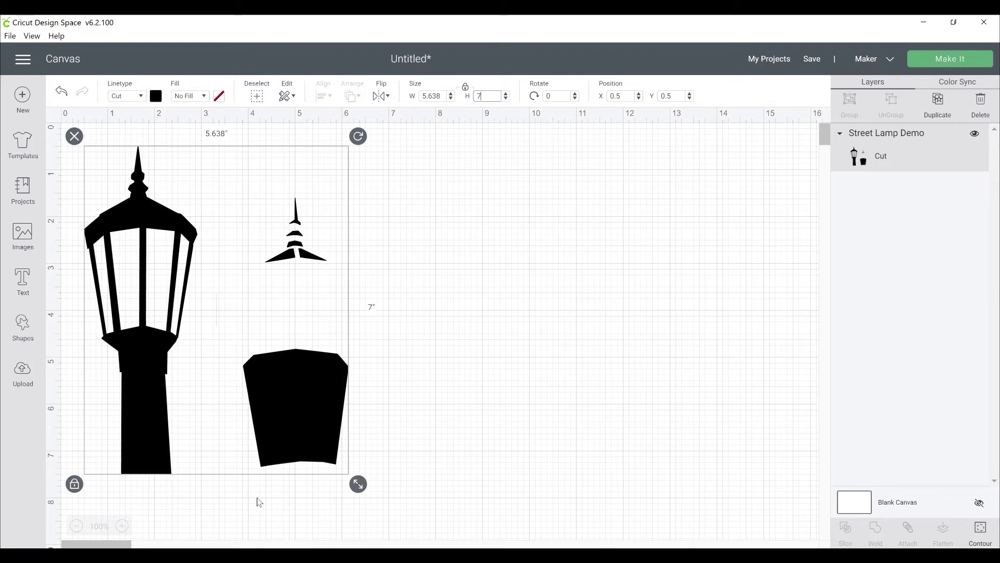
left_click(24, 329)
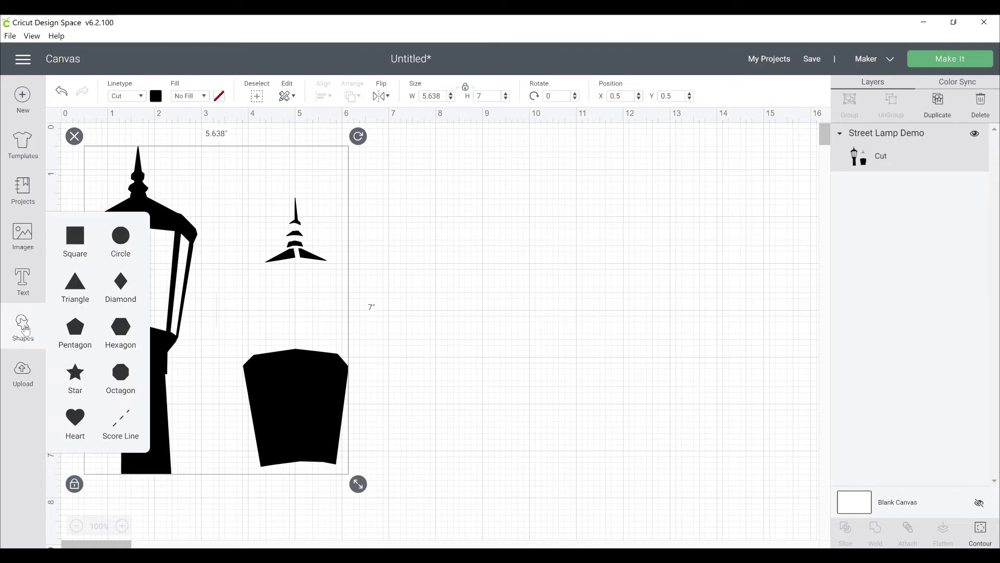
Step: Add a Square behind the lamp design, sized around the spire piece, and select both together
left_click(74, 239)
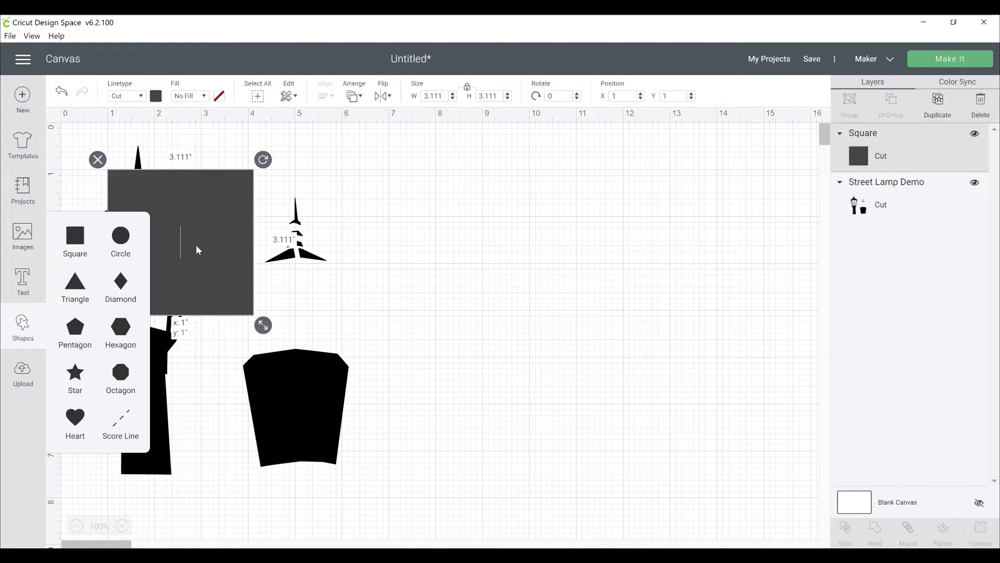
left_click_drag(195, 245, 314, 232)
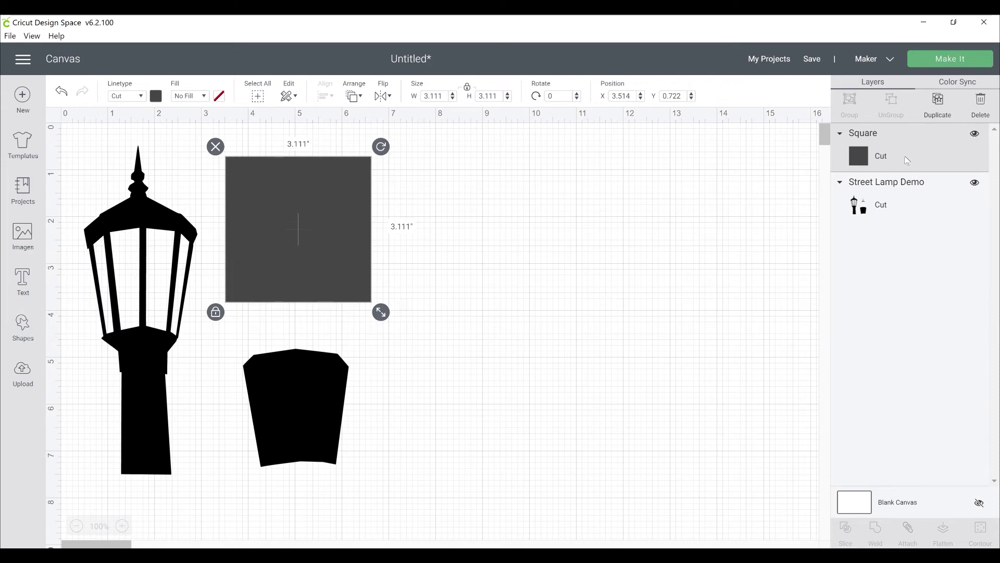
left_click_drag(917, 160, 917, 198)
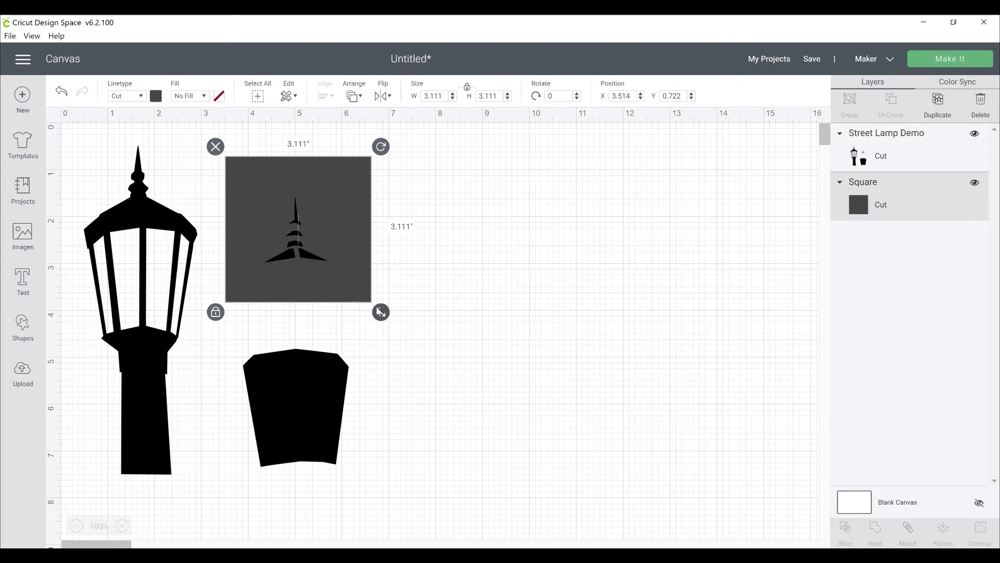
mouse_move(376, 307)
left_mouse_down()
mouse_move(359, 290)
mouse_move(375, 307)
left_mouse_up()
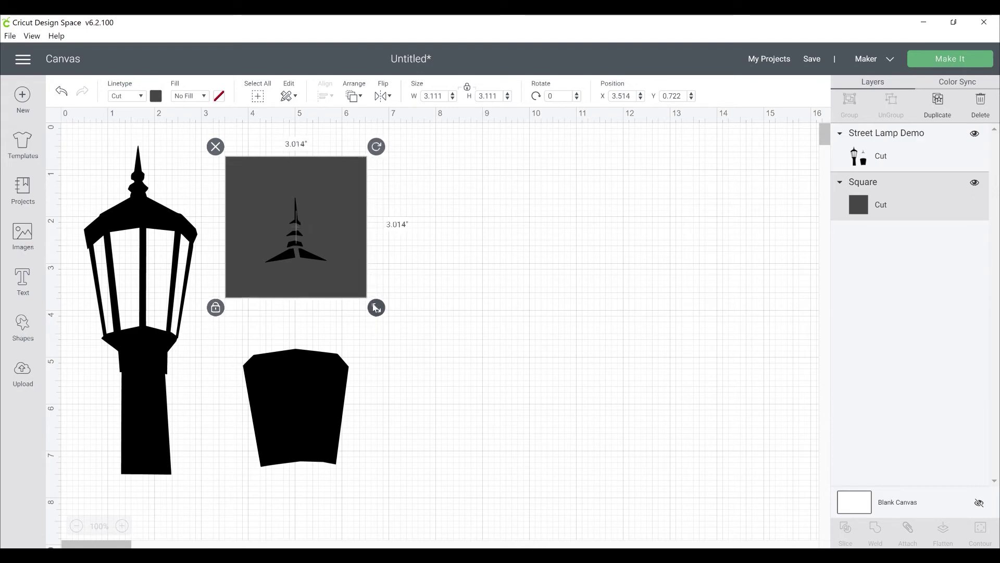
left_click(432, 262)
left_click_drag(441, 214, 285, 248)
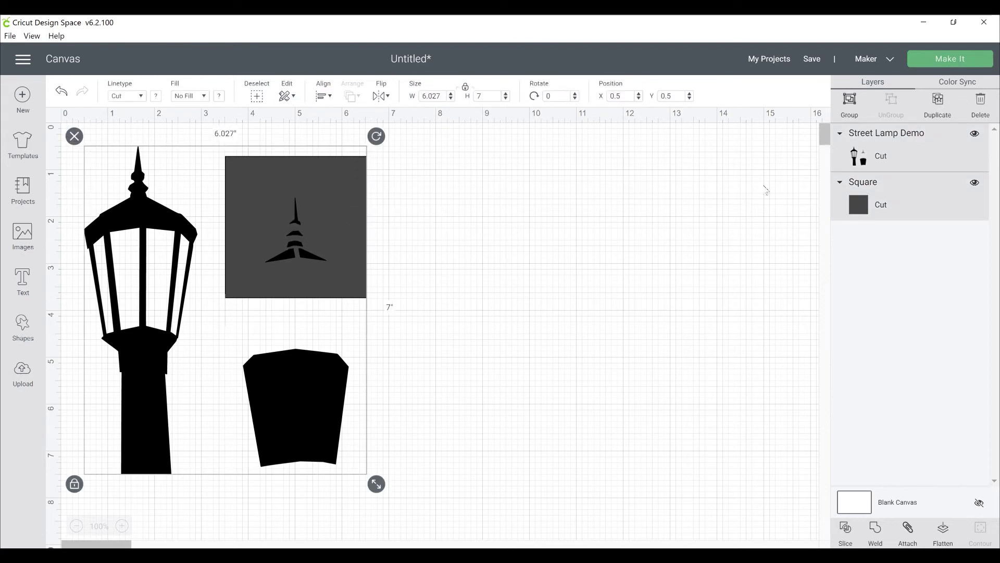
Step: Slice the square against the lamp and delete the leftover grey square
left_click(845, 531)
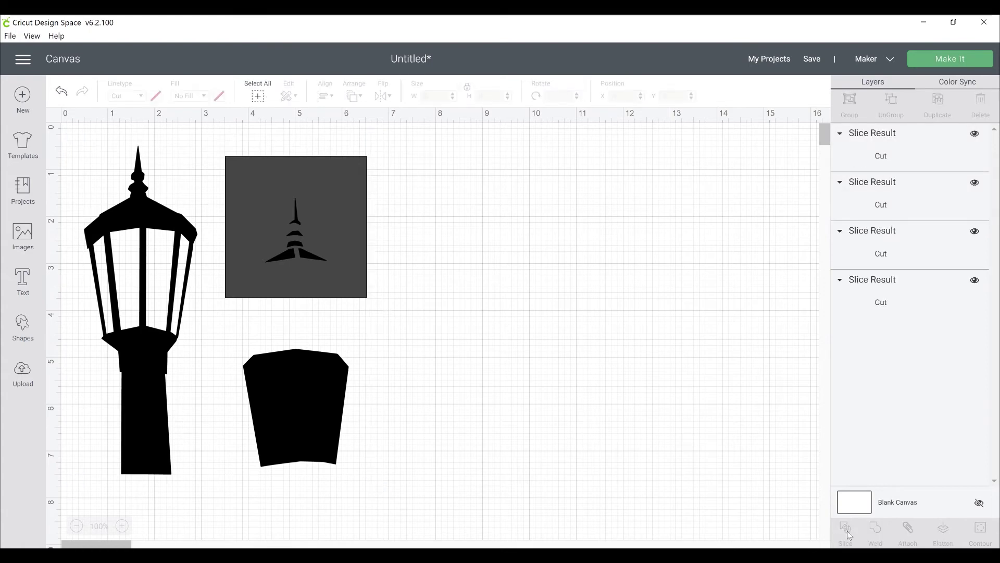
left_click(364, 225)
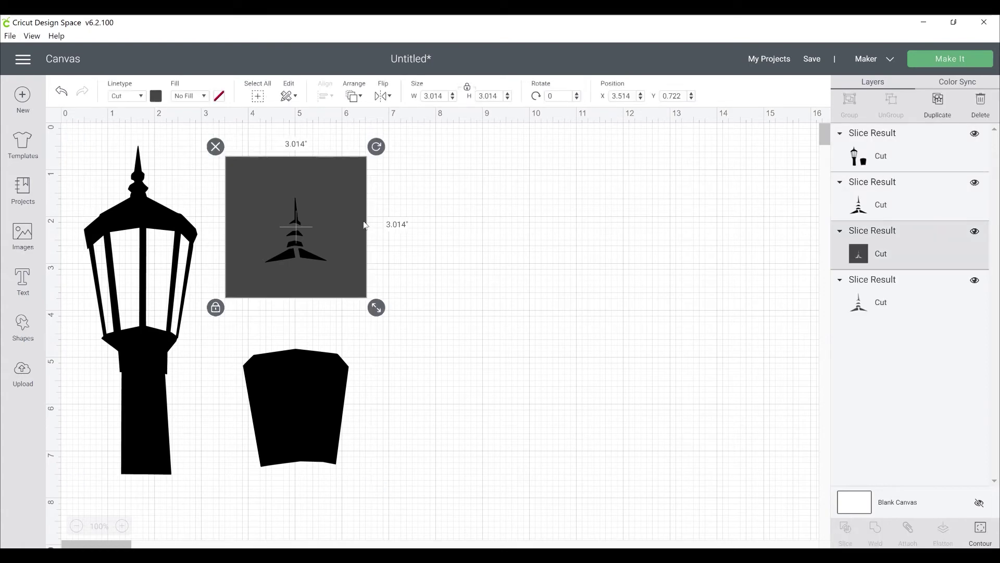
left_click(221, 148)
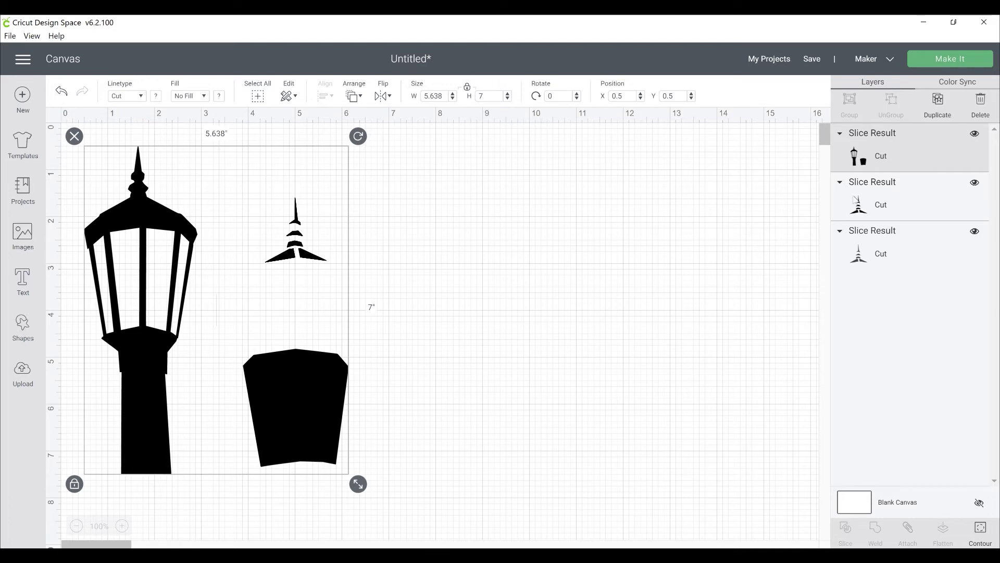
Step: Place one spire piece at top left, delete the duplicate spire, and reposition the lamp
left_click(875, 201)
left_click_drag(319, 238, 584, 250)
left_click_drag(295, 255, 145, 216)
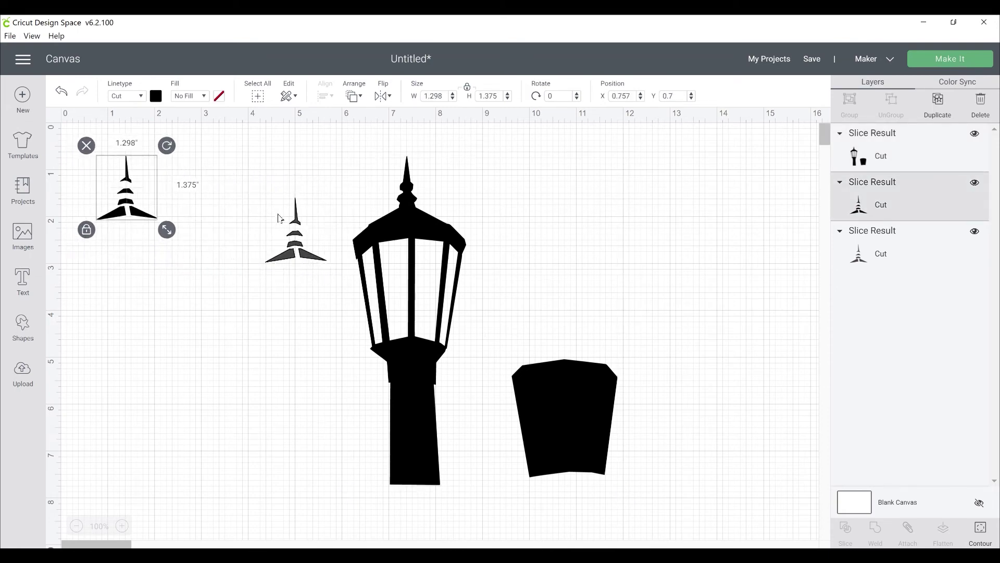
left_click(292, 261)
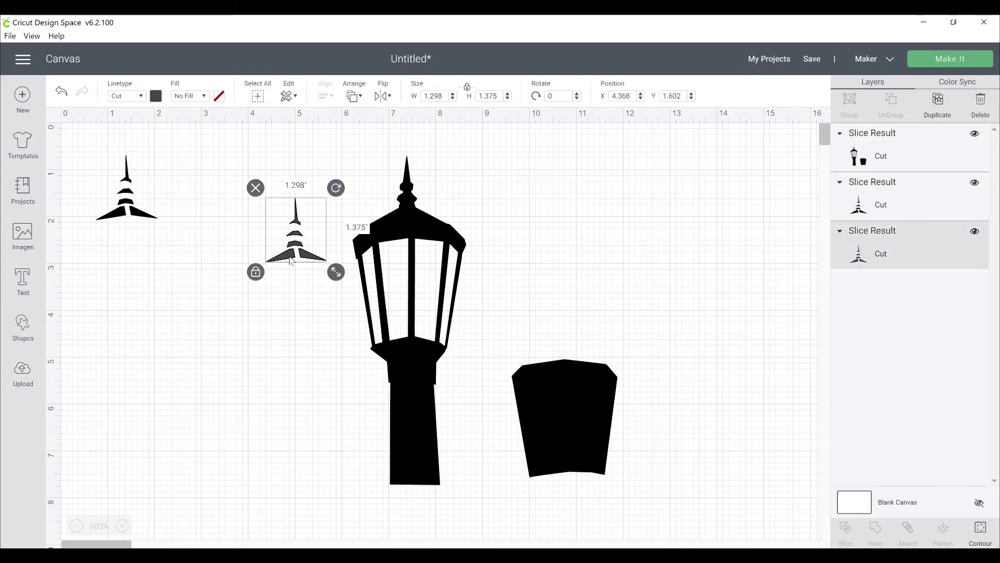
left_click(256, 189)
left_click_drag(412, 384, 297, 373)
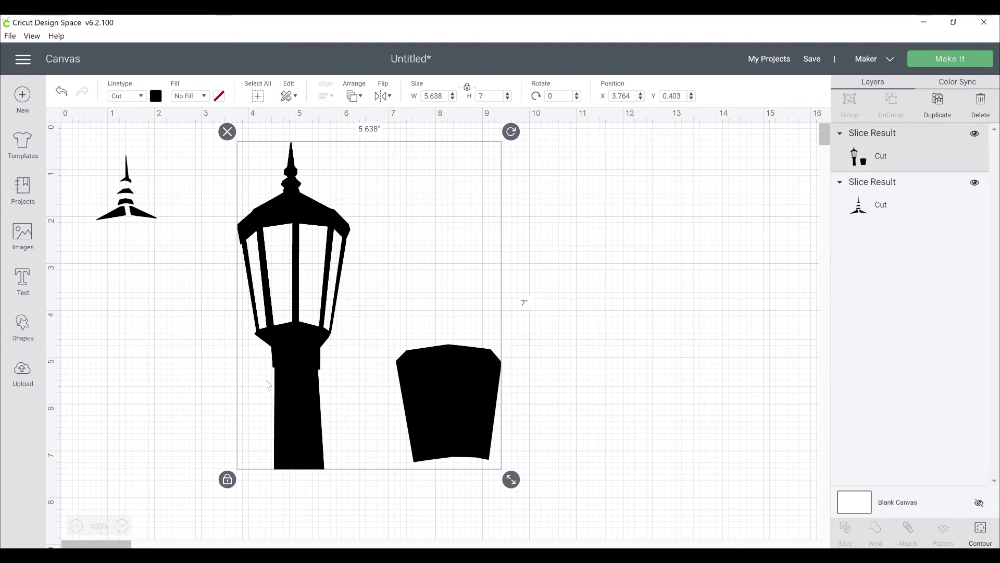
left_click(23, 327)
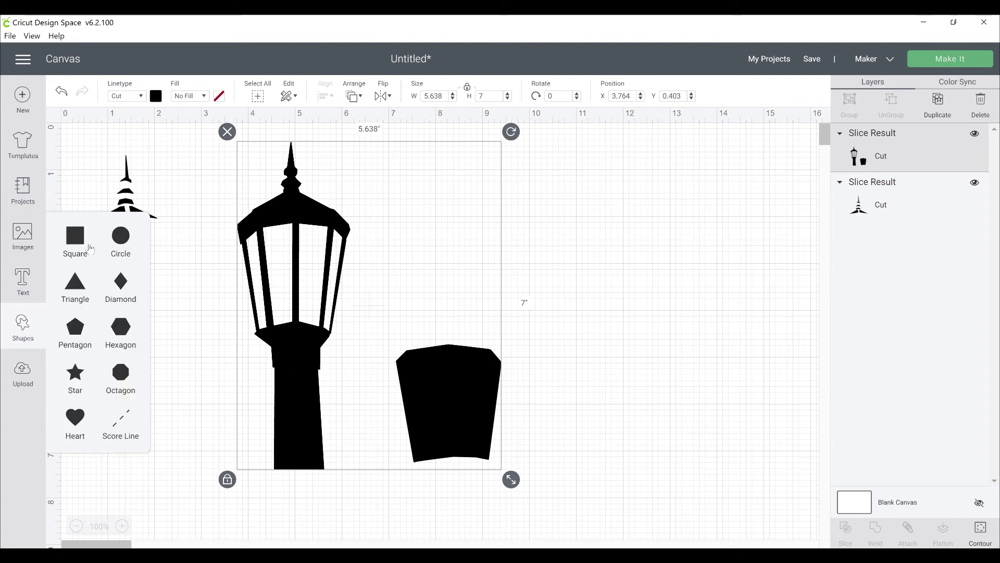
Step: Add a Circle behind the lamp, enlarged around the trapezoid lamplight piece, and select both
left_click(128, 240)
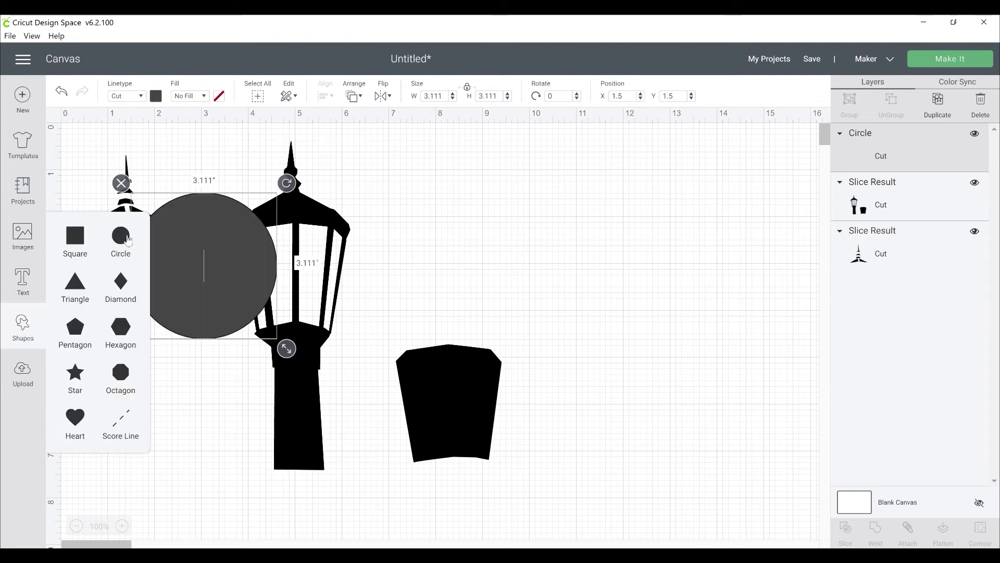
left_click_drag(232, 282, 500, 420)
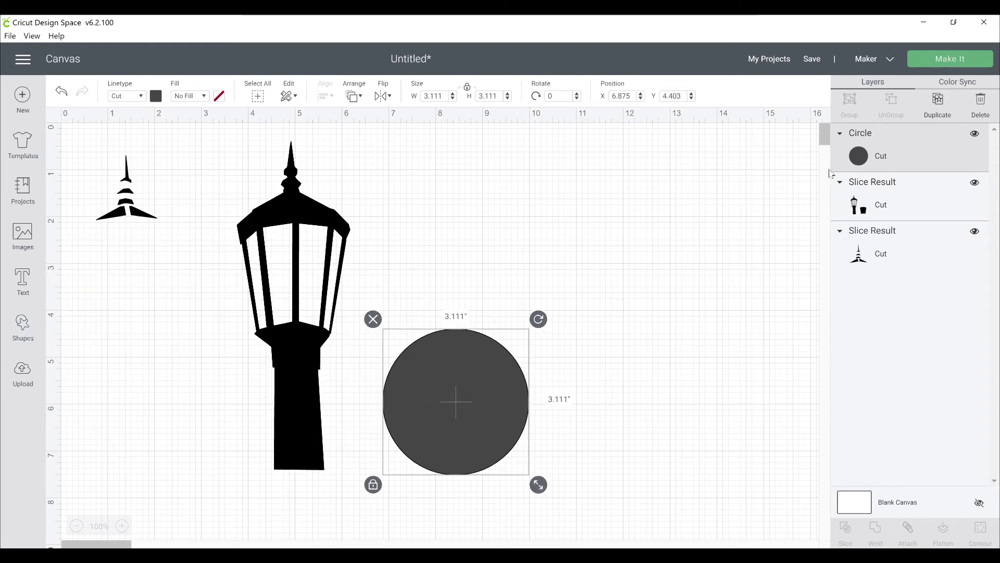
left_click_drag(864, 156, 844, 229)
left_click_drag(538, 485, 552, 507)
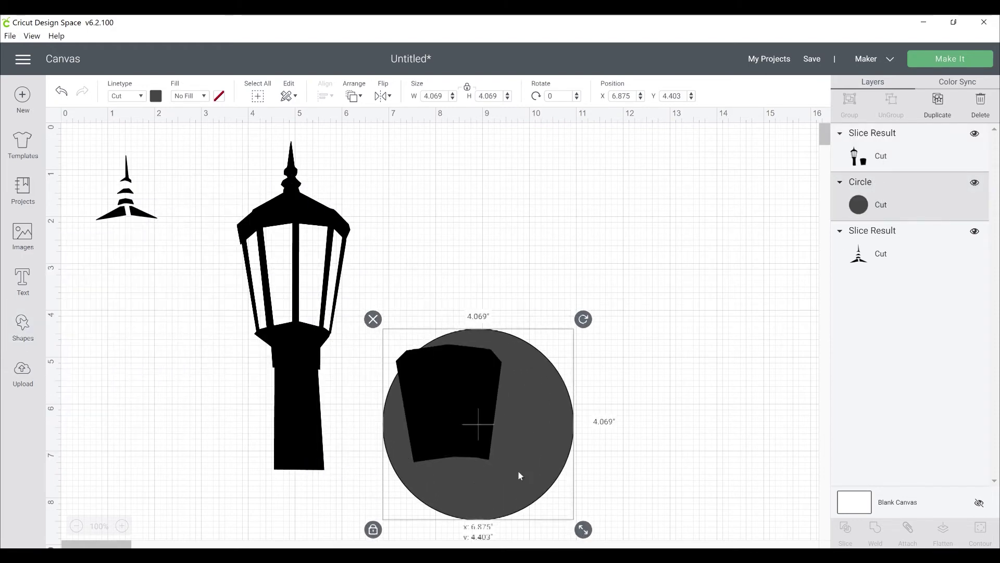
left_click_drag(517, 470, 491, 450)
left_click_drag(683, 342, 295, 373)
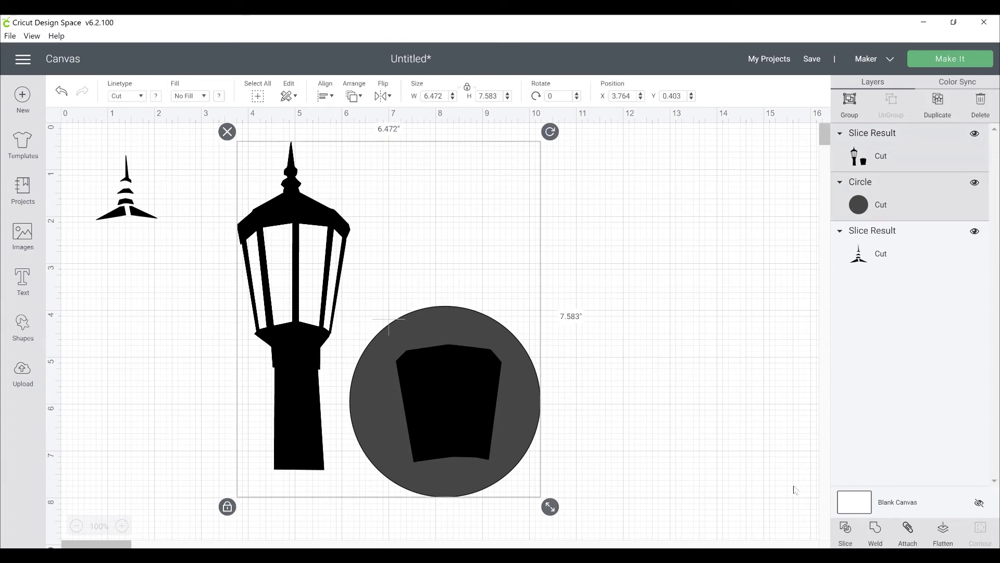
Step: Slice the circle against the lamp, delete the ring and extra copy, and move the trapezoid aside
left_click(845, 531)
left_click(529, 392)
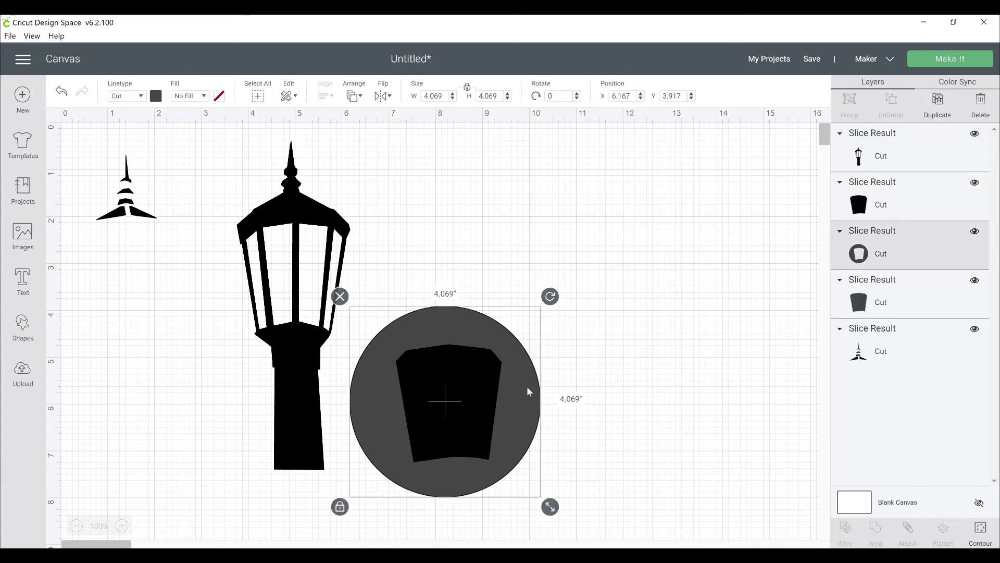
key("Delete")
left_click(341, 298)
left_click(446, 402)
key("Delete")
left_click_drag(421, 377, 135, 332)
Step: Recolor the trapezoid lamplight piece white and the spire highlight piece light grey
left_click(155, 97)
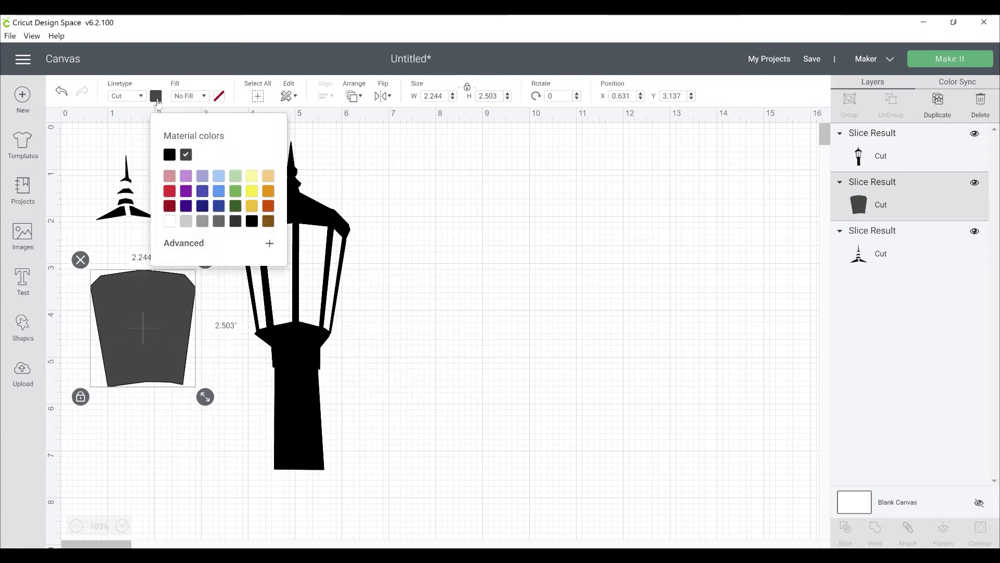
left_click(169, 221)
left_click(137, 225)
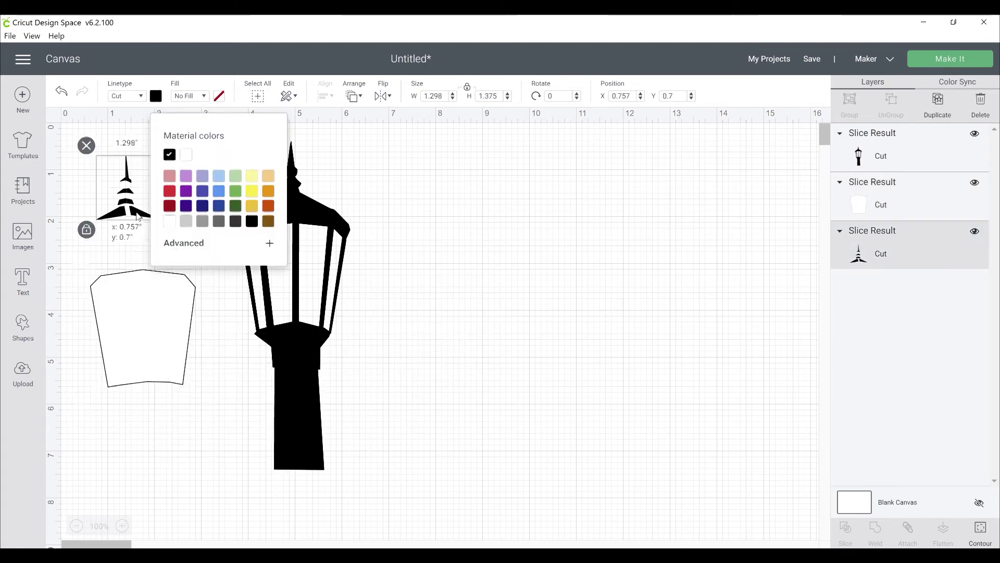
left_click(156, 96)
left_click(187, 221)
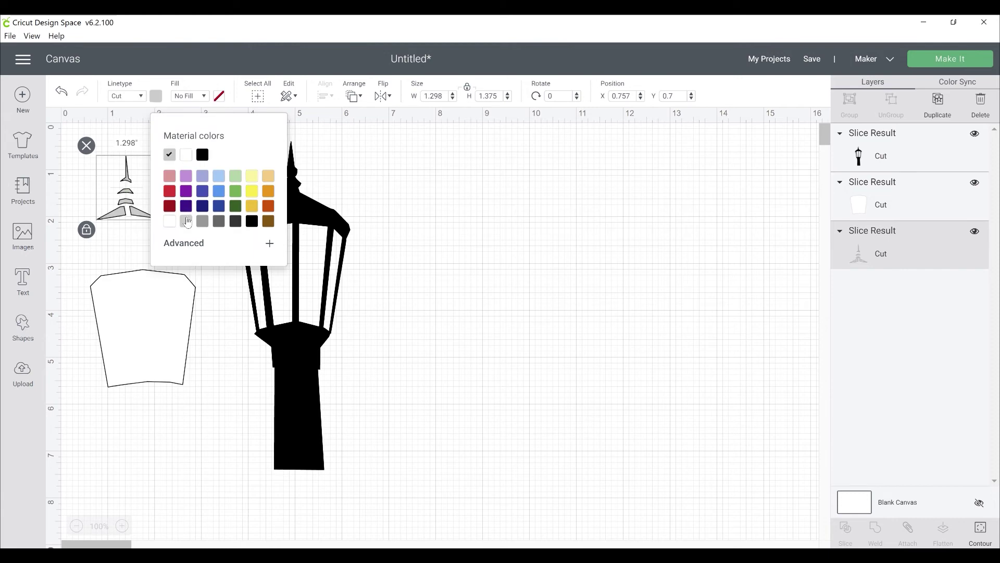
left_click(955, 64)
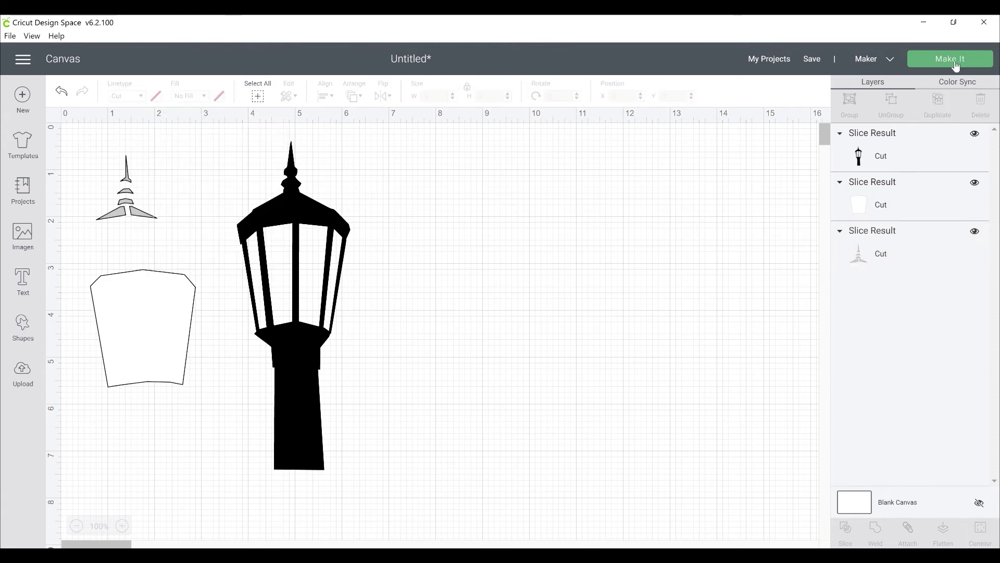
Step: Send the lamp project to Make It so its colored layers are sorted onto 3 mats
left_click(956, 64)
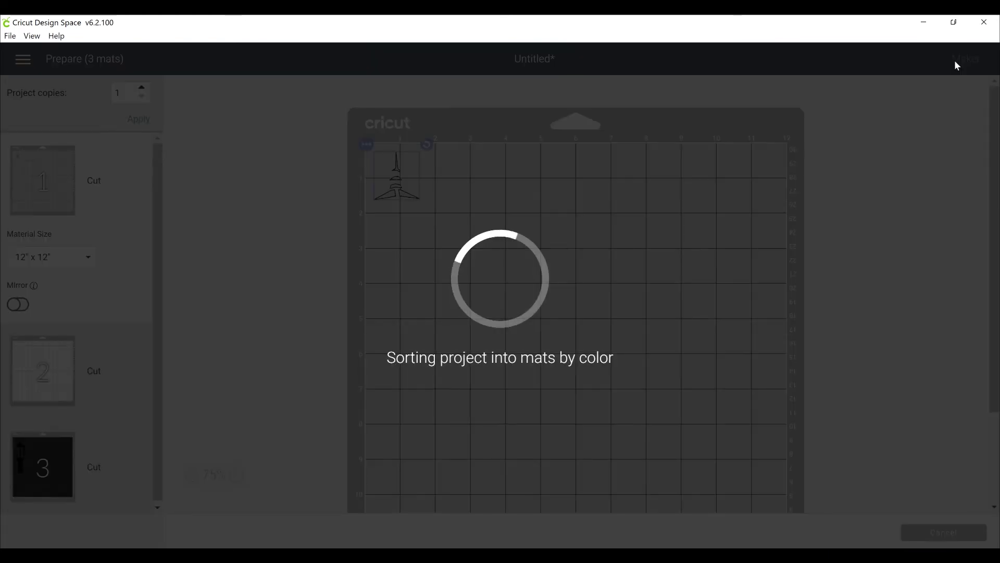